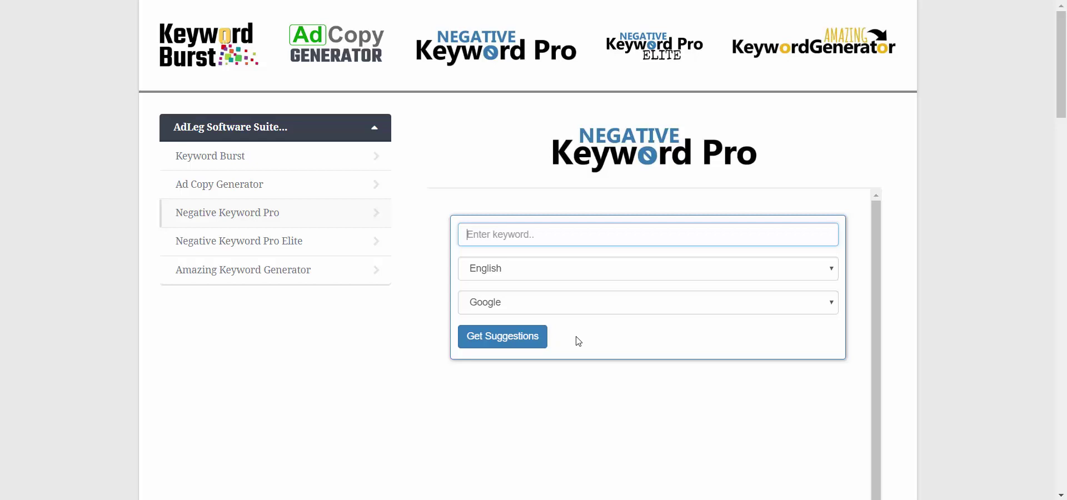
- Enter 'electrician' as the seed keyword, keeping English and Google as language and source
type("electrician")
- Fetch Google suggestions for electrician and scroll through the 540 results, such as fargo, salary and near me
left_click(520, 341)
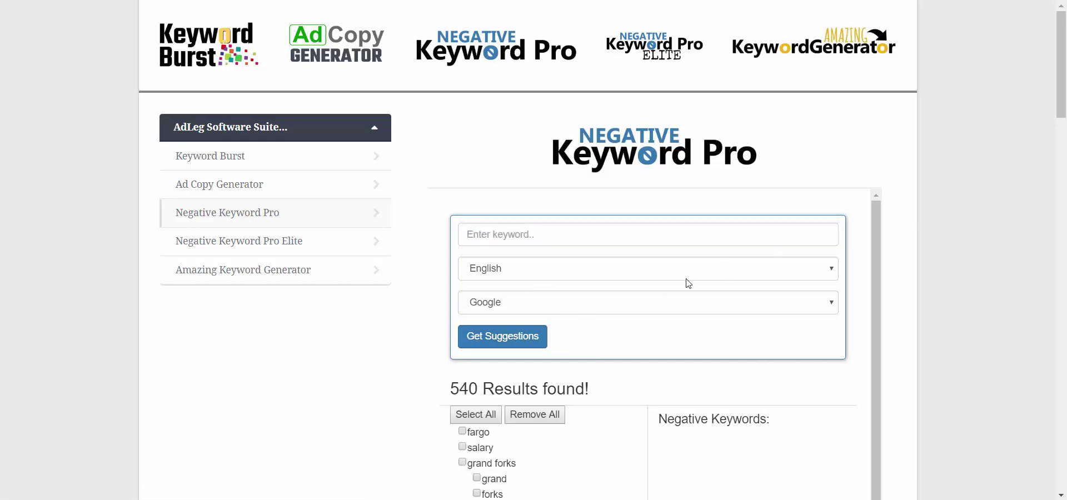
scroll(686, 286, "down", 3)
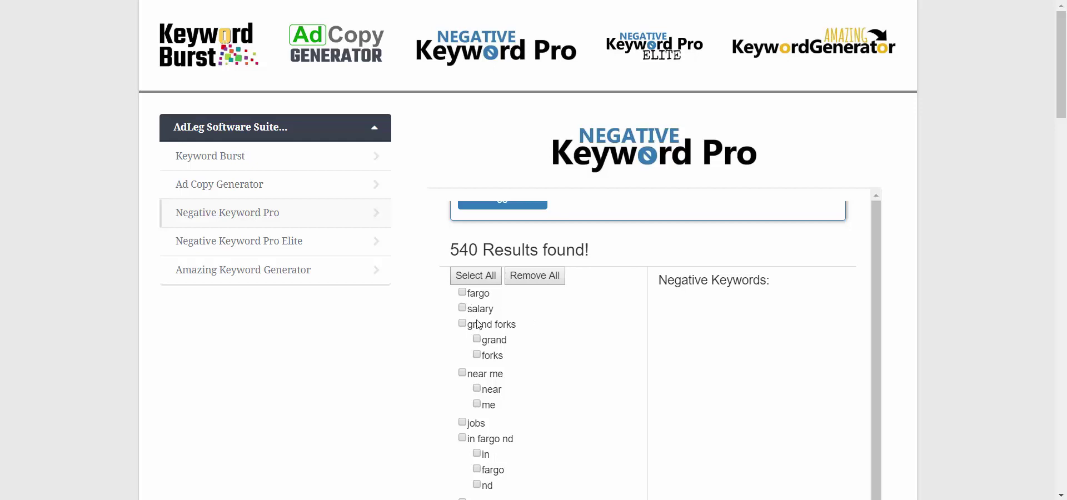
scroll(496, 425, "down", 1)
scroll(499, 361, "down", 2)
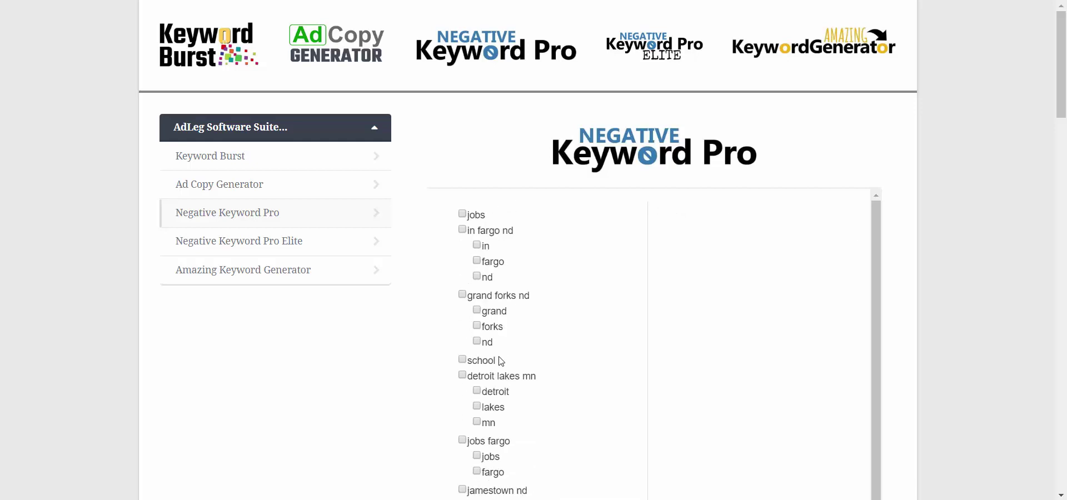
scroll(504, 357, "up", 3)
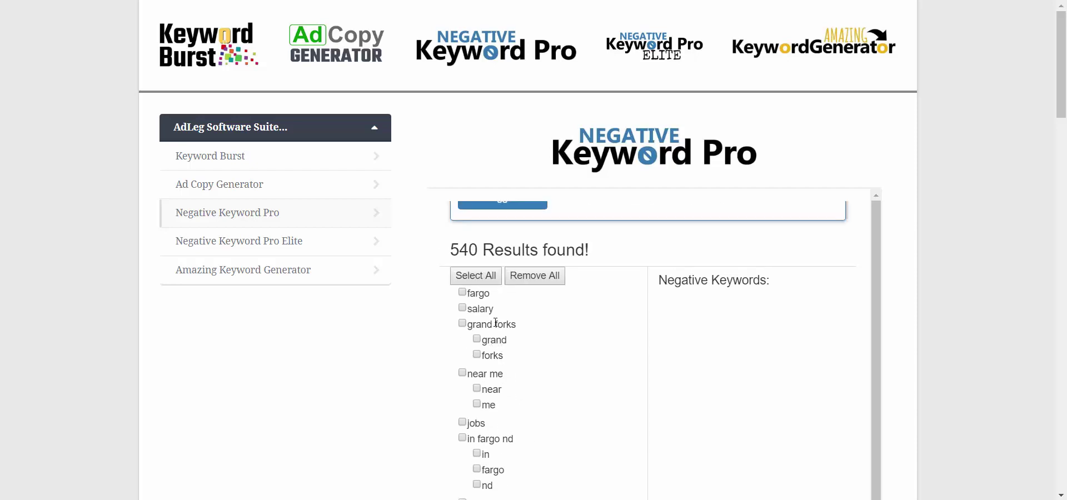
scroll(497, 323, "up", 2)
scroll(493, 338, "down", 3)
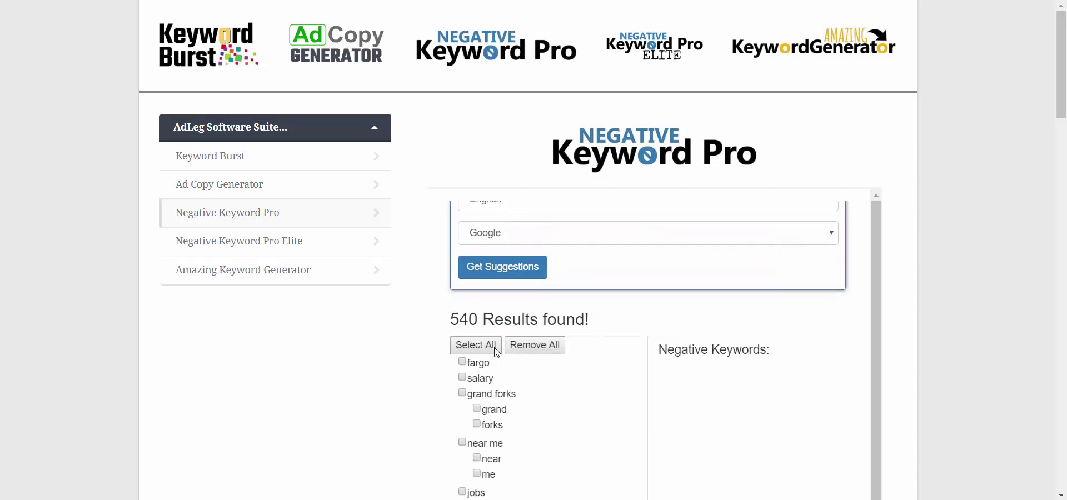
- Tick salary, jobs and school as negative keywords
left_click(462, 238)
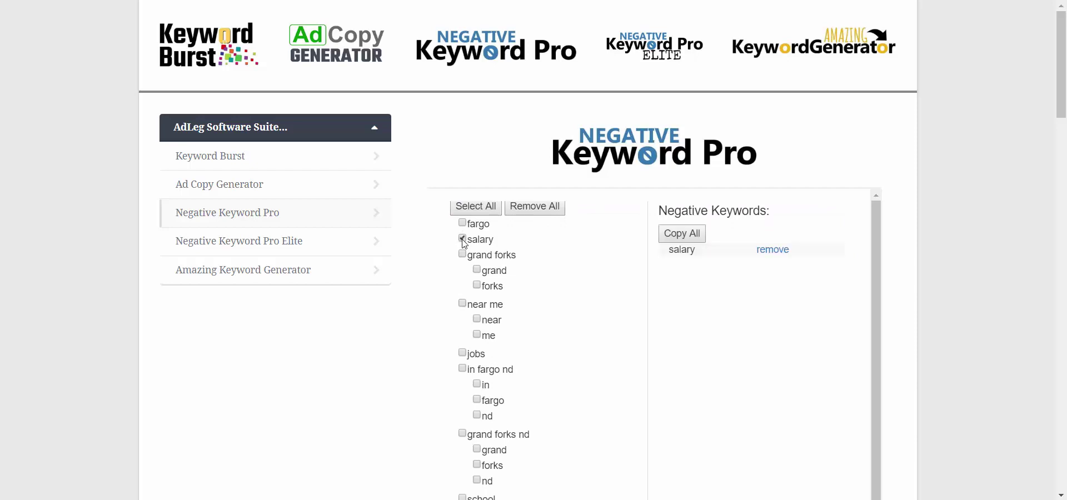
left_click(462, 353)
scroll(480, 354, "down", 2)
left_click(462, 360)
scroll(467, 364, "down", 4)
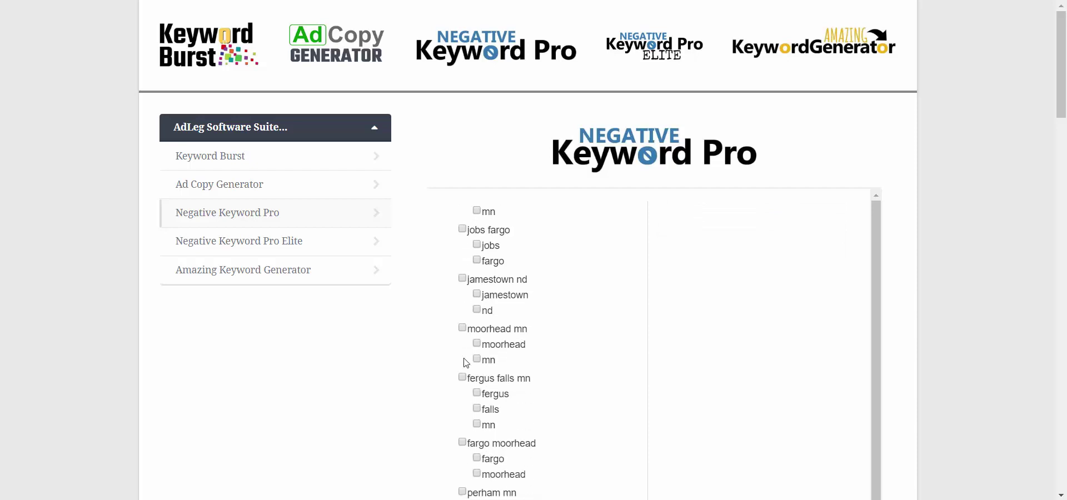
scroll(468, 345, "down", 1)
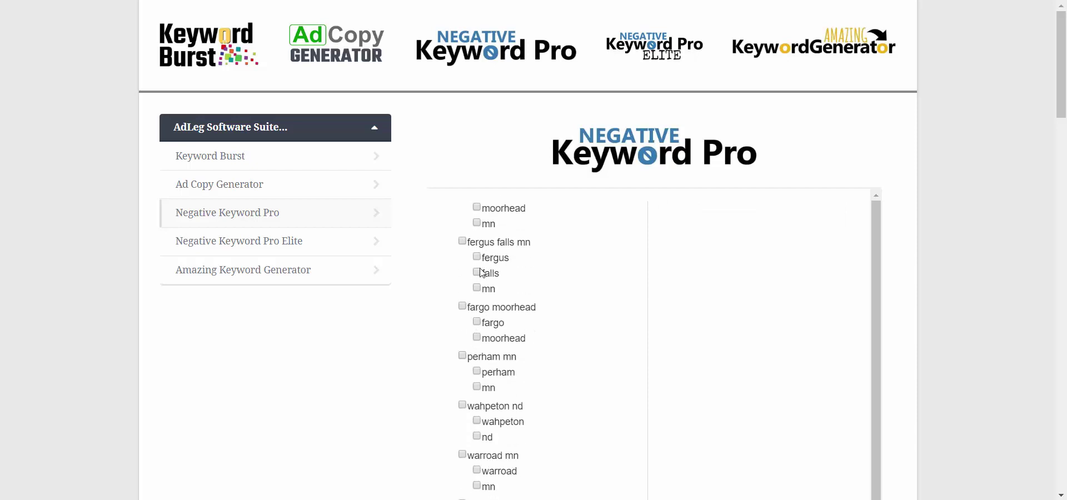
scroll(482, 273, "down", 3)
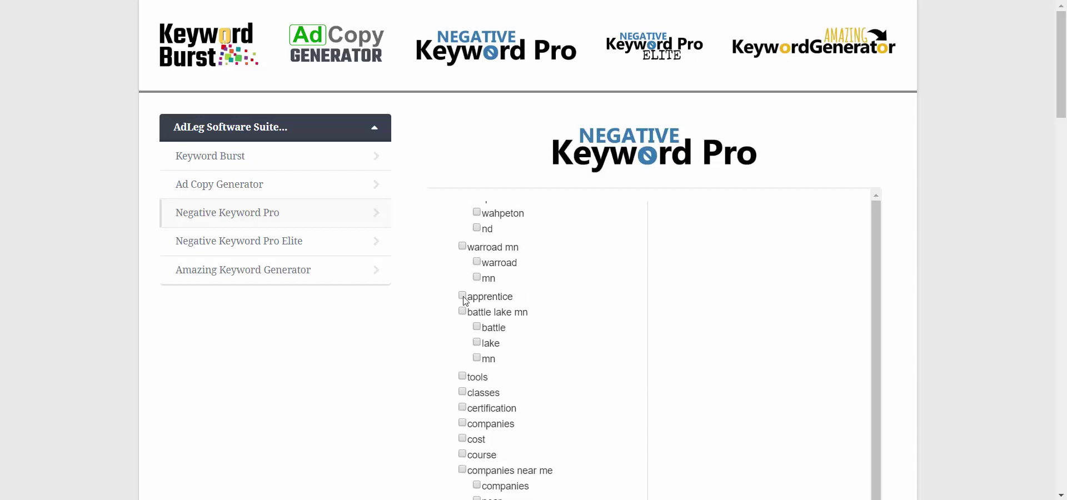
- Tick tools, classes, certification, emoji and earnings as further negative keywords
left_click(462, 378)
left_click(465, 393)
left_click(464, 408)
scroll(508, 342, "down", 15)
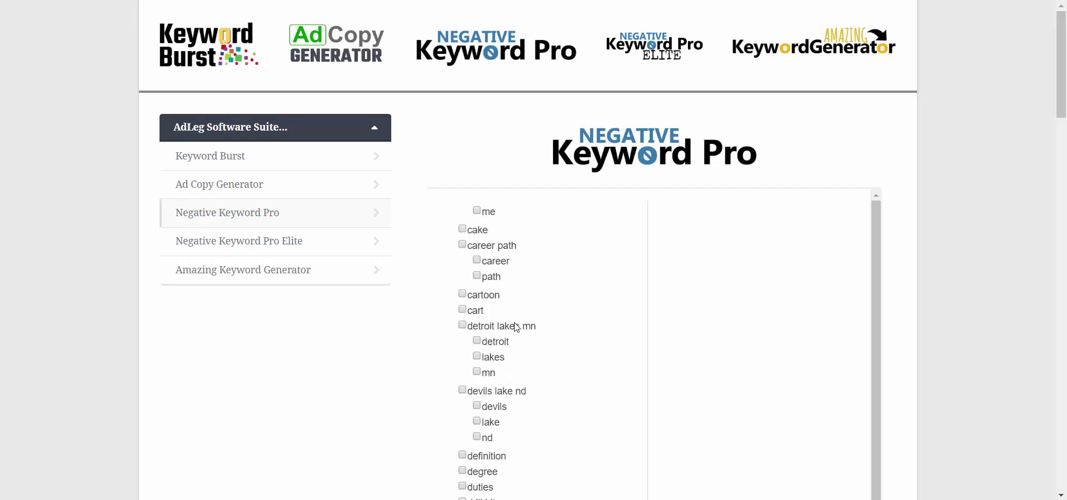
scroll(517, 327, "down", 15)
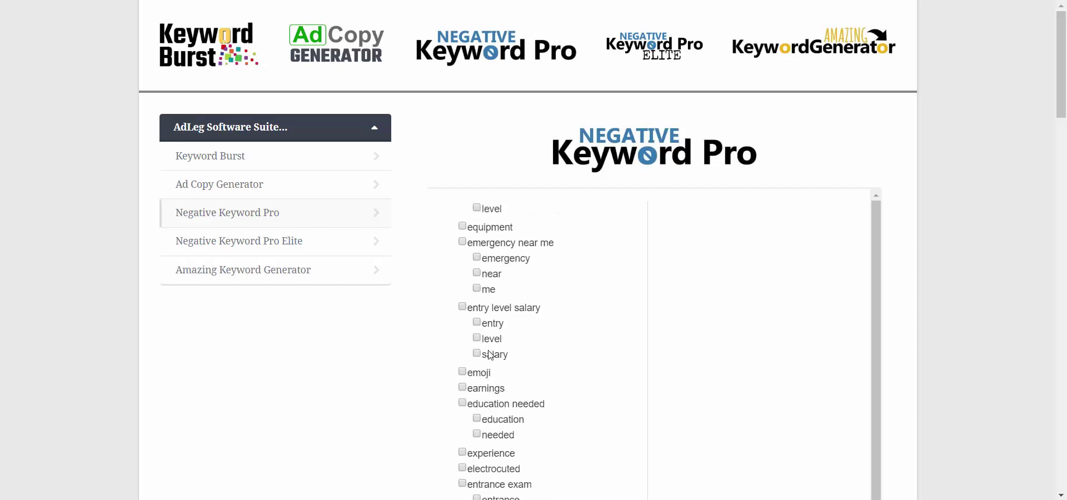
left_click(463, 372)
left_click(462, 387)
scroll(508, 354, "down", 15)
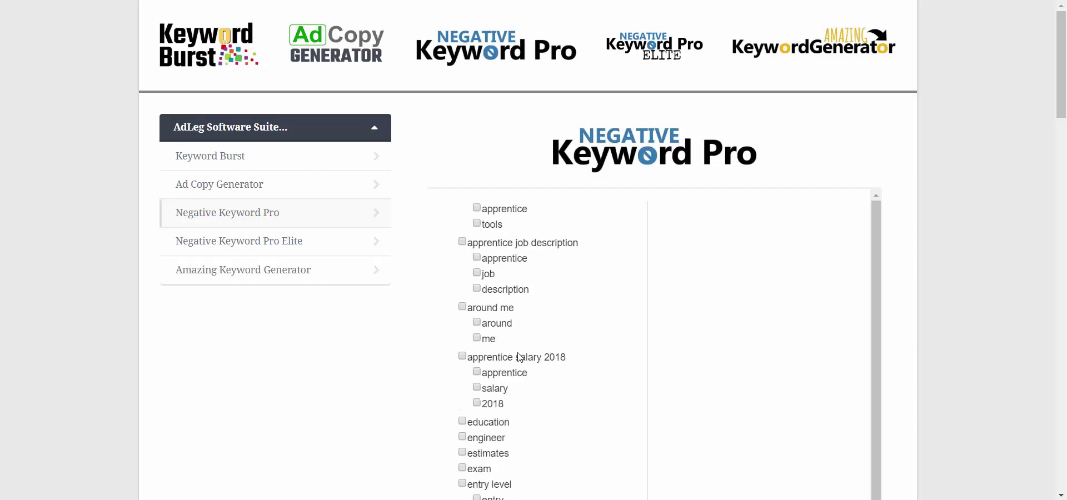
scroll(528, 352, "up", 20)
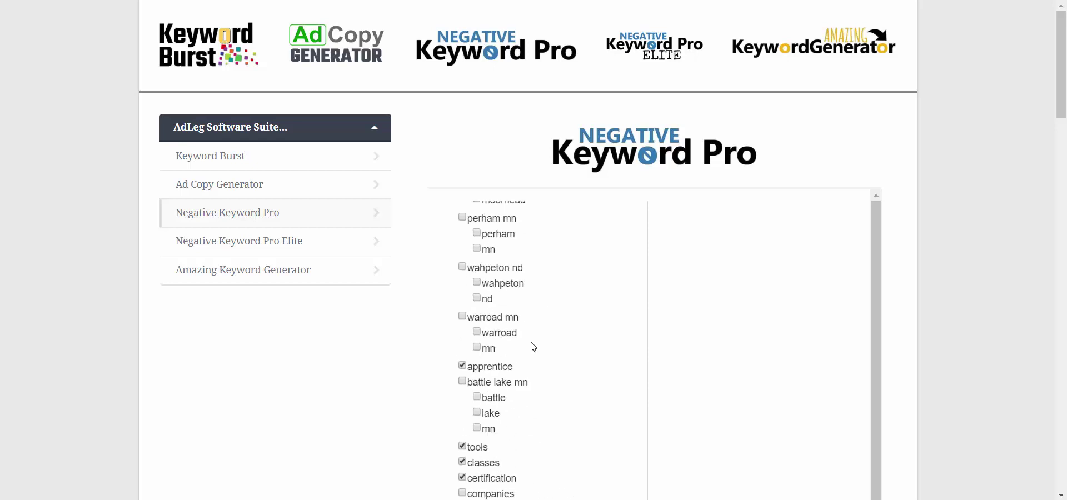
scroll(595, 324, "down", 4)
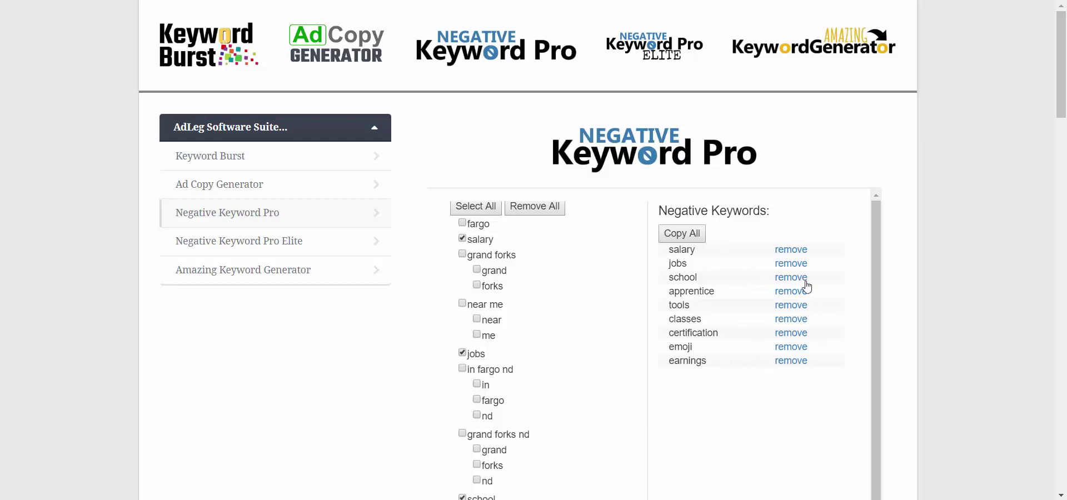
- Remove apprentice and tools from the Negative Keywords list
left_click(794, 295)
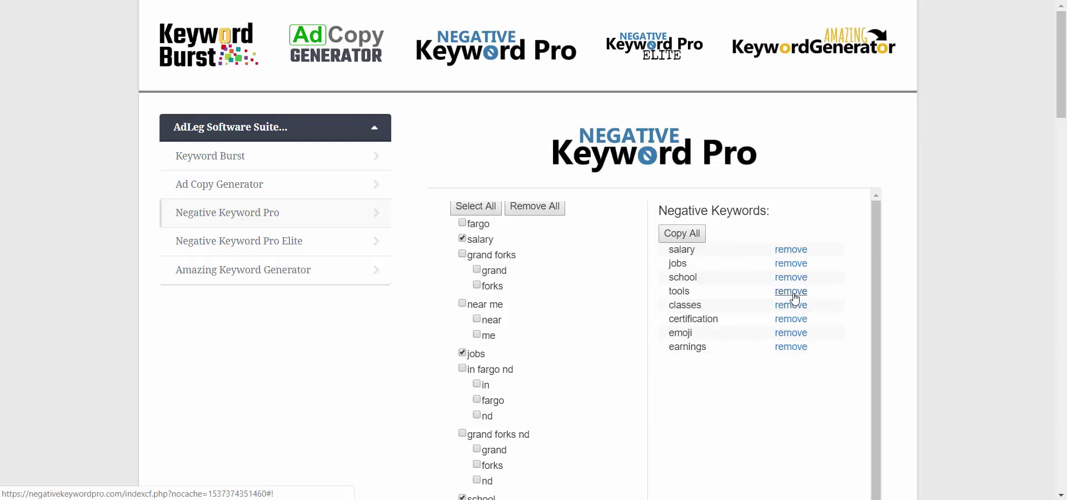
left_click(794, 294)
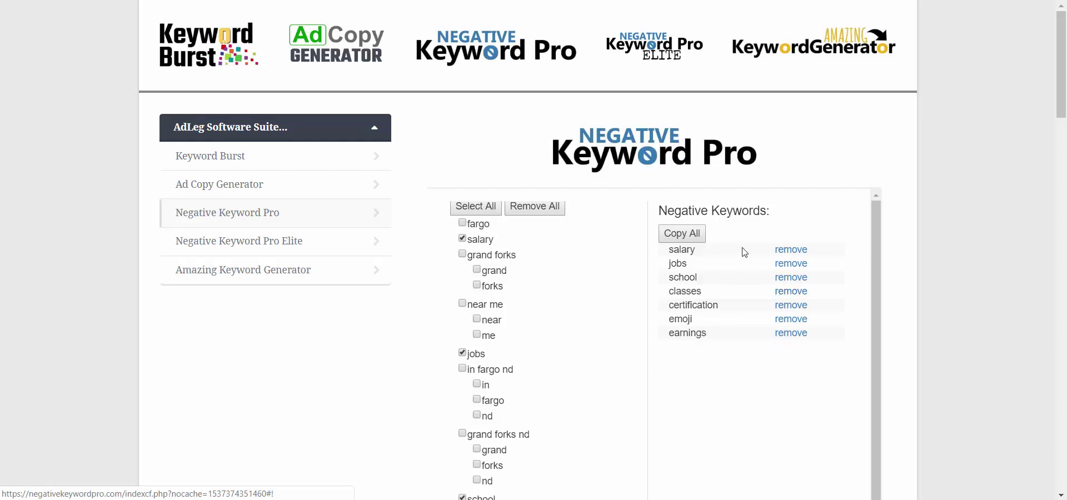
scroll(734, 293, "up", 1)
scroll(734, 293, "up", 1)
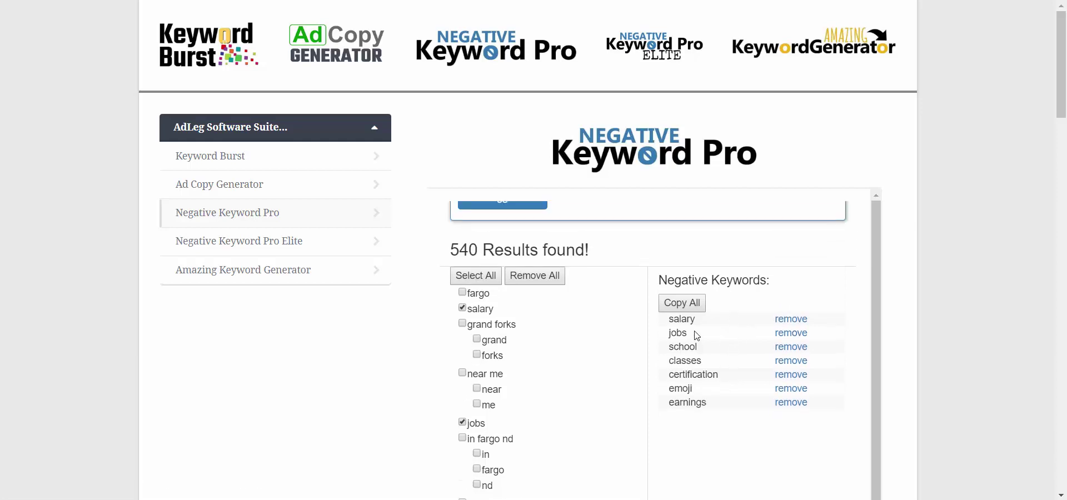
- Copy the seven negative keywords from the Copy All box to the clipboard, then close it
left_click(686, 304)
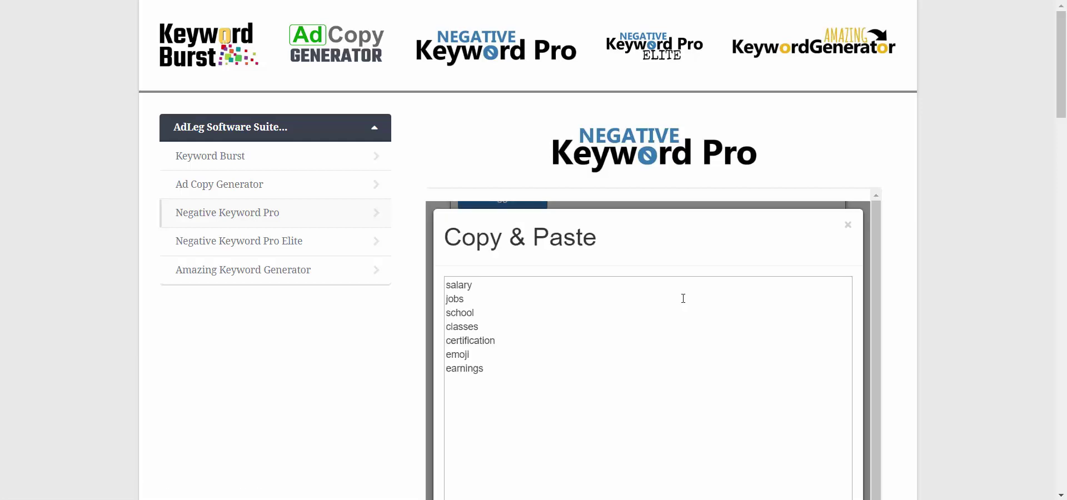
left_click(497, 322)
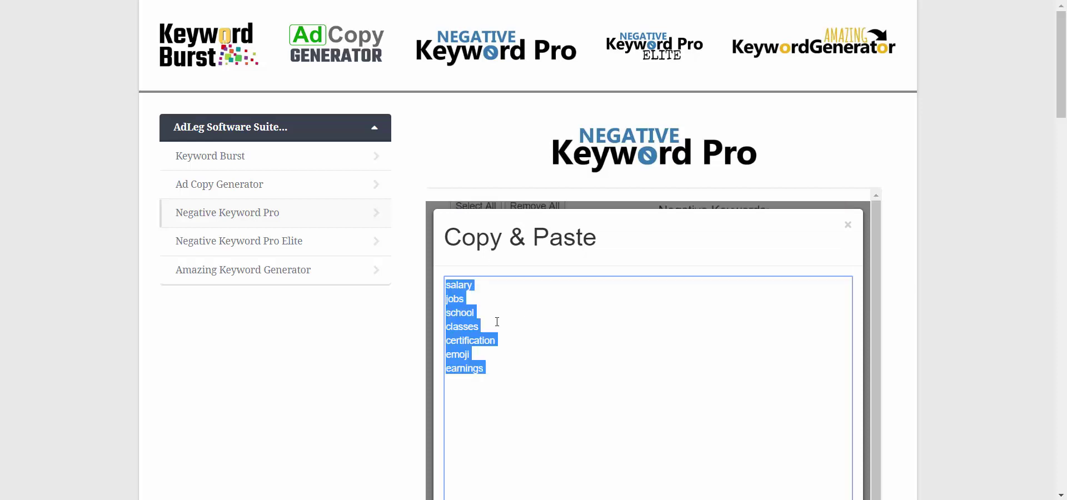
right_click(469, 334)
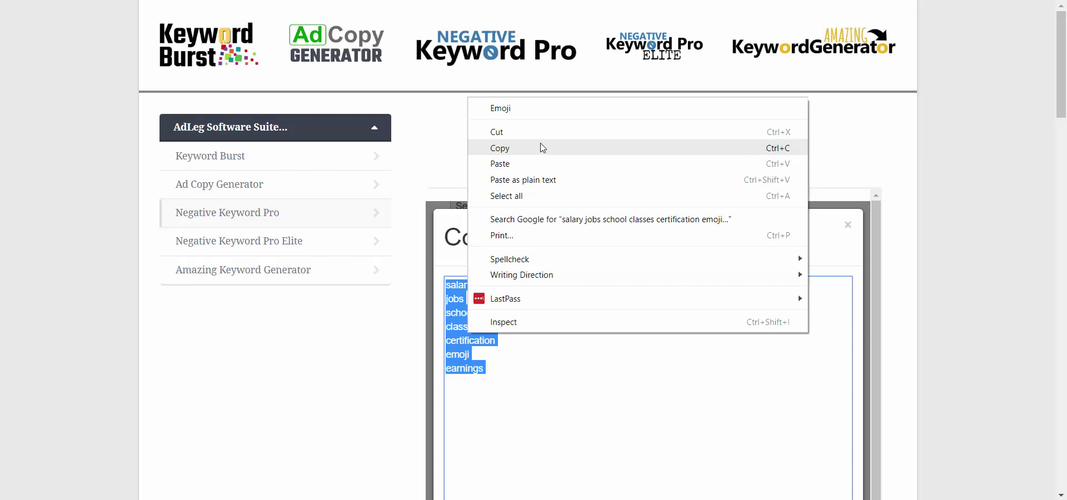
left_click(556, 383)
left_click(848, 220)
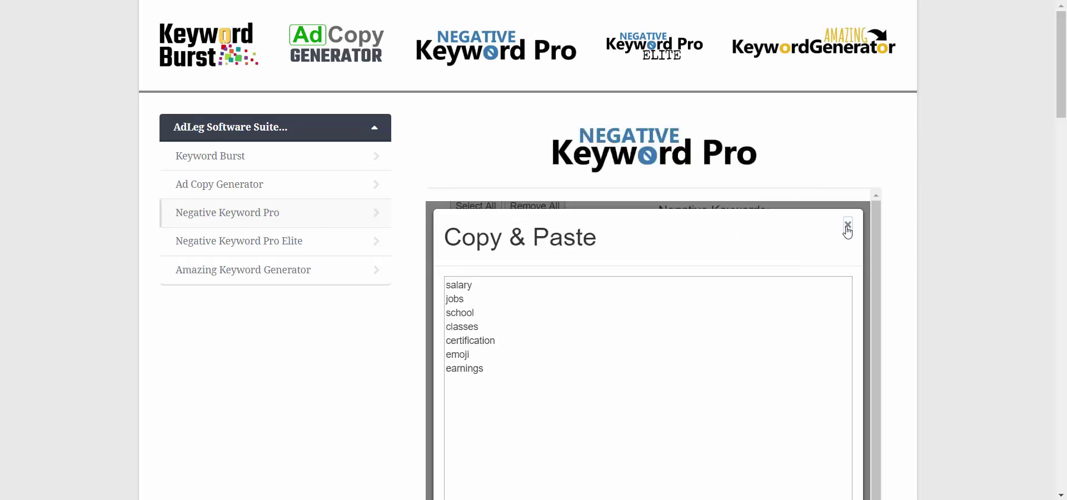
scroll(669, 320, "up", 4)
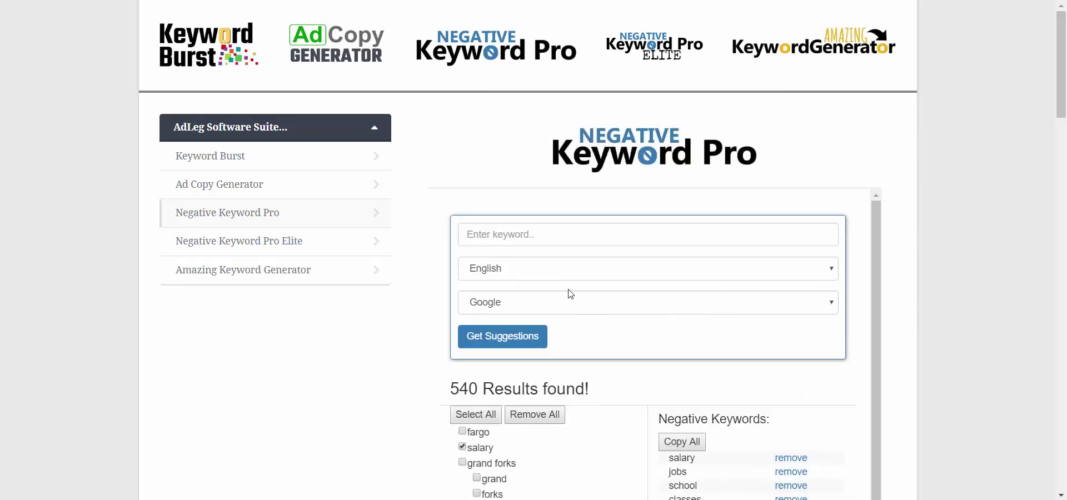
- Re-enter electrician, switch the source to Amazon, and review the 236 suggestions like apron and allen key set
left_click(587, 234)
type("elect")
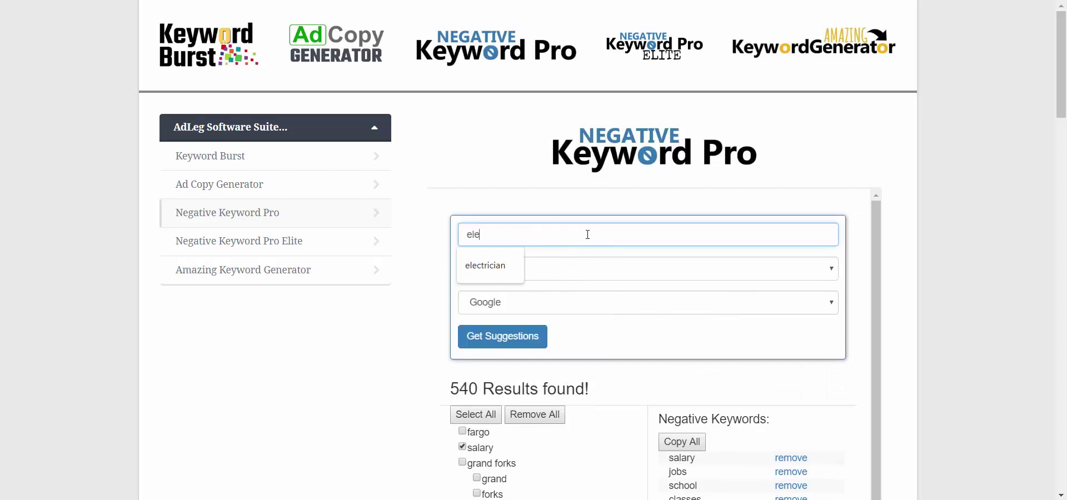
left_click(487, 268)
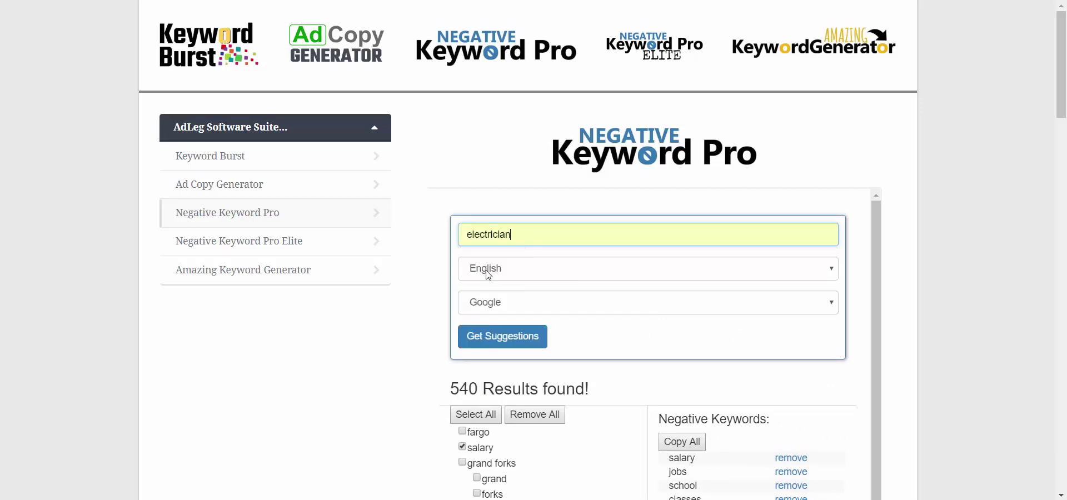
left_click(838, 309)
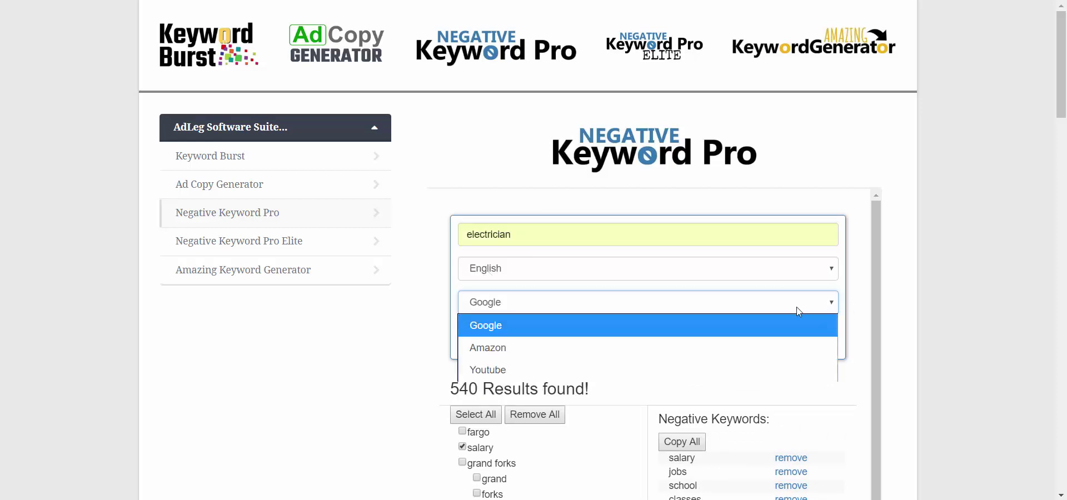
left_click(500, 347)
left_click(507, 340)
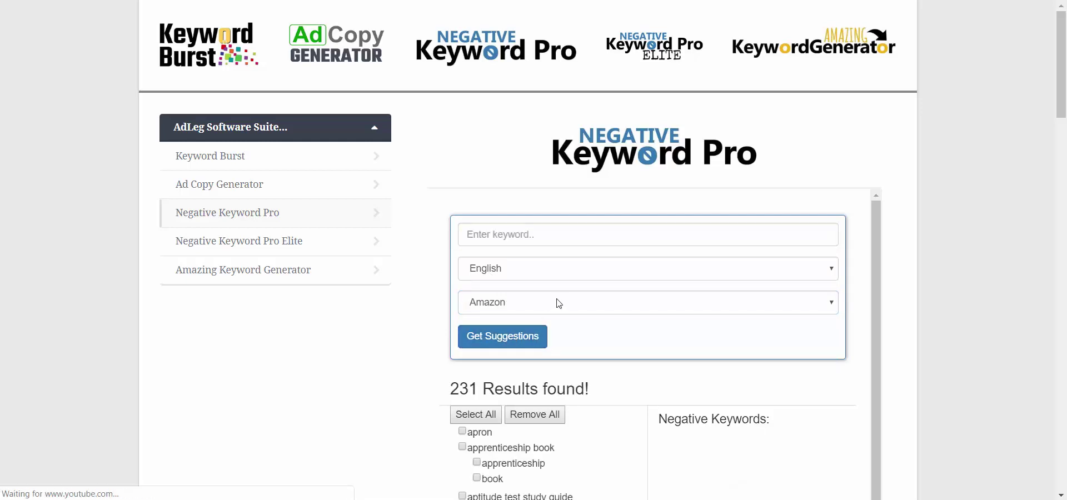
scroll(587, 278, "down", 3)
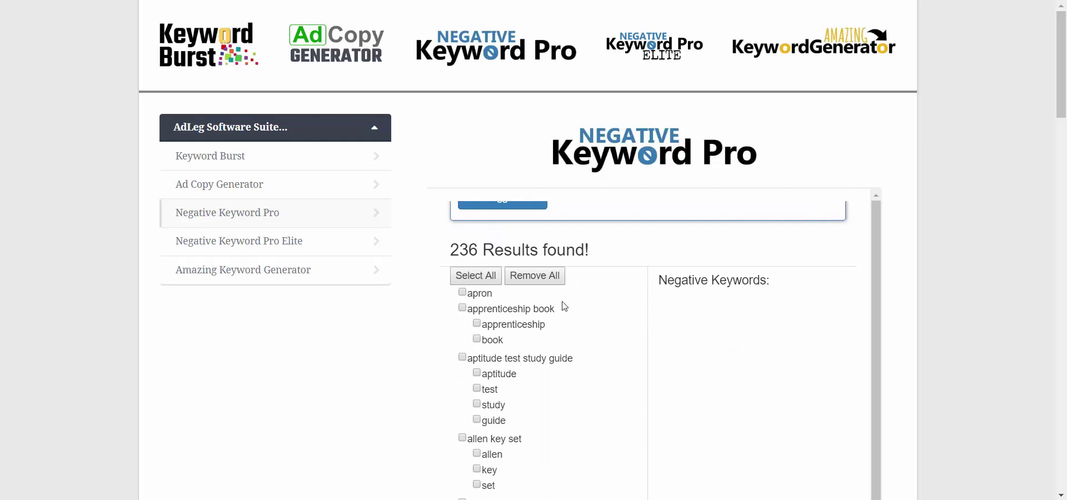
scroll(513, 350, "down", 4)
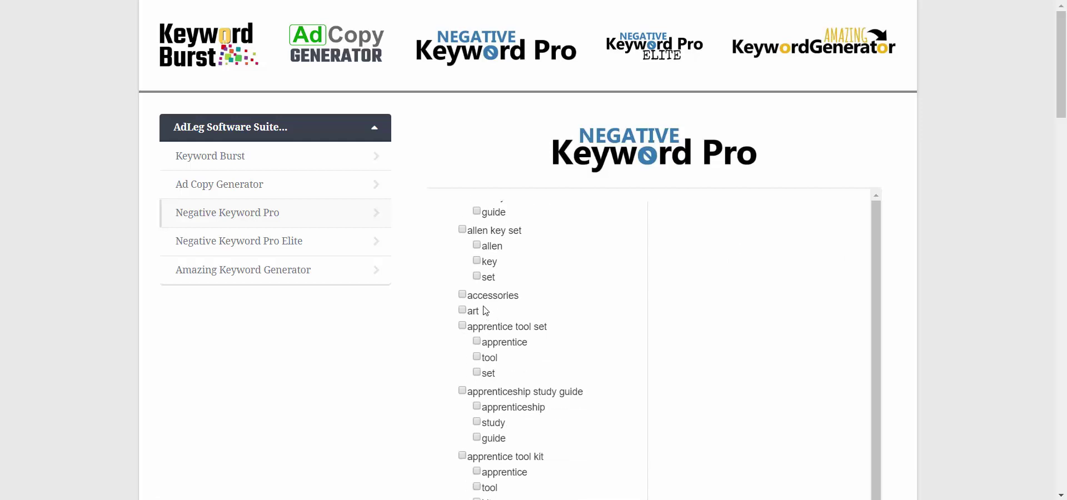
scroll(483, 318, "down", 4)
scroll(533, 307, "up", 11)
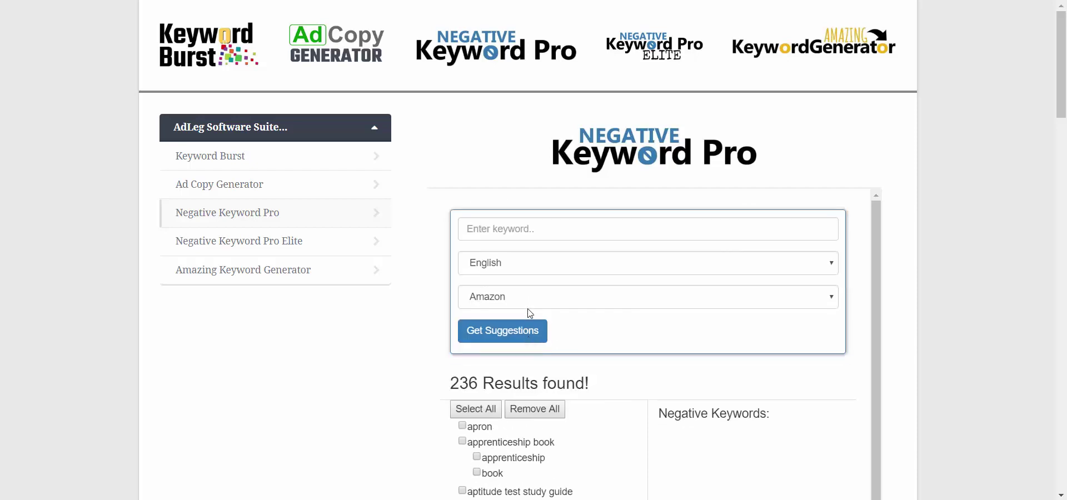
- Re-enter electrician, switch the source to Youtube, and review the 253 suggestions like tools and life hacks
left_click(493, 245)
type("ele")
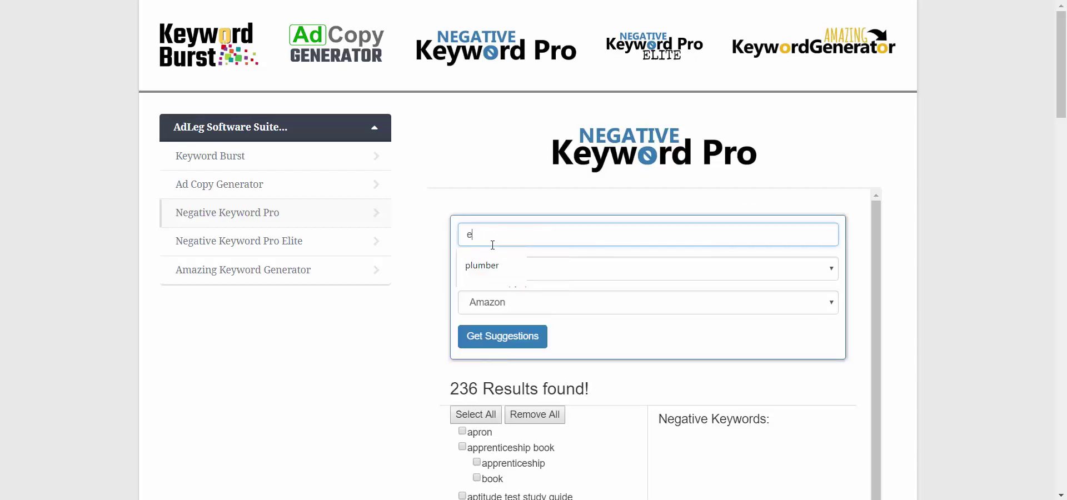
left_click(486, 266)
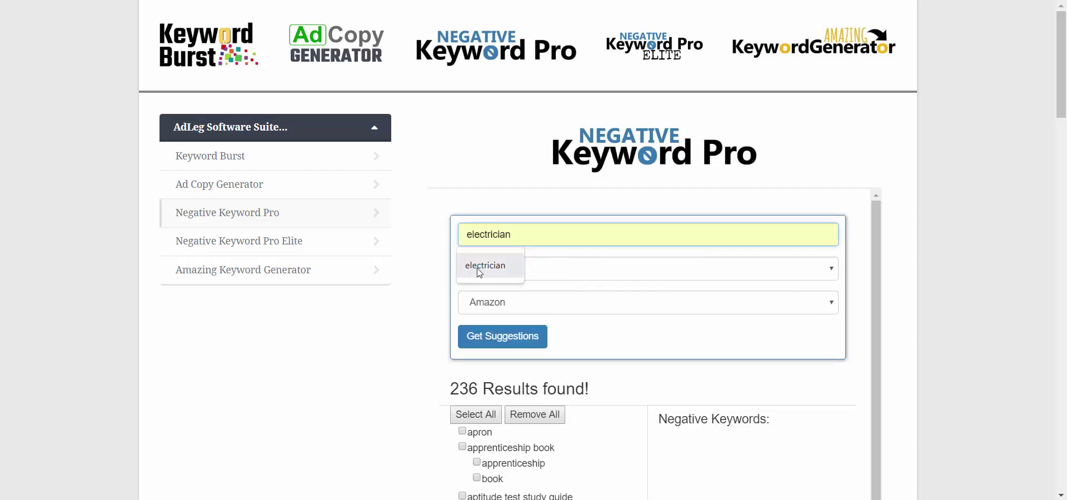
left_click(508, 300)
left_click(494, 368)
left_click(492, 336)
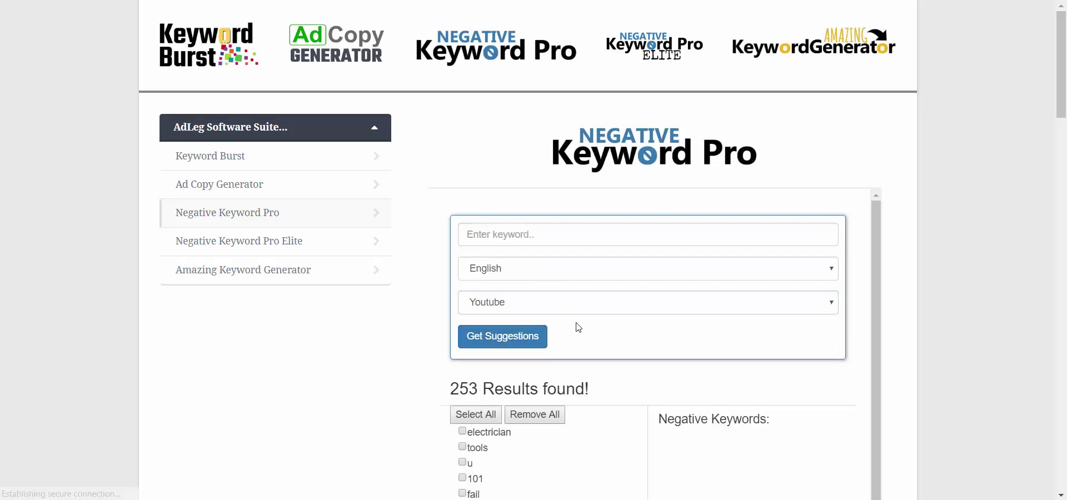
scroll(573, 332, "down", 4)
scroll(571, 333, "down", 4)
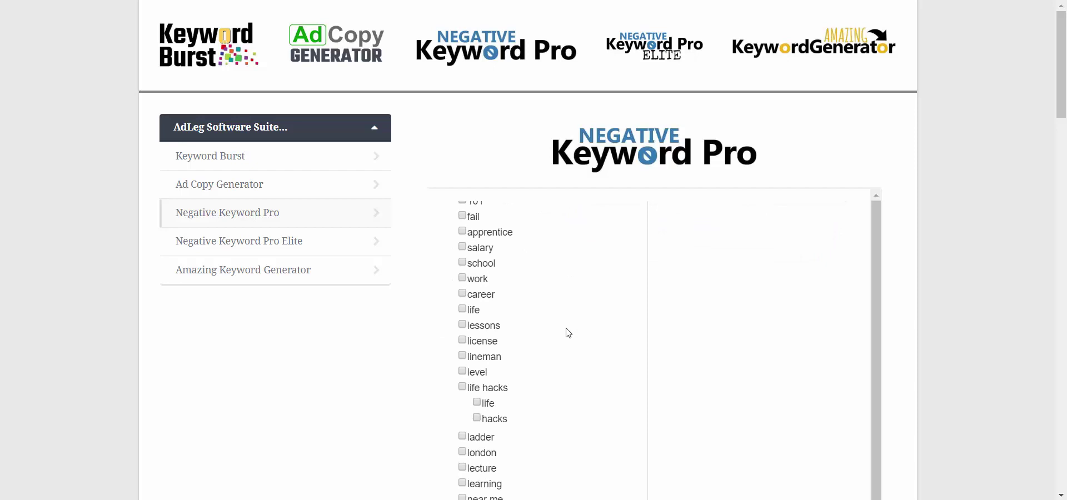
scroll(566, 334, "down", 2)
scroll(564, 333, "up", 10)
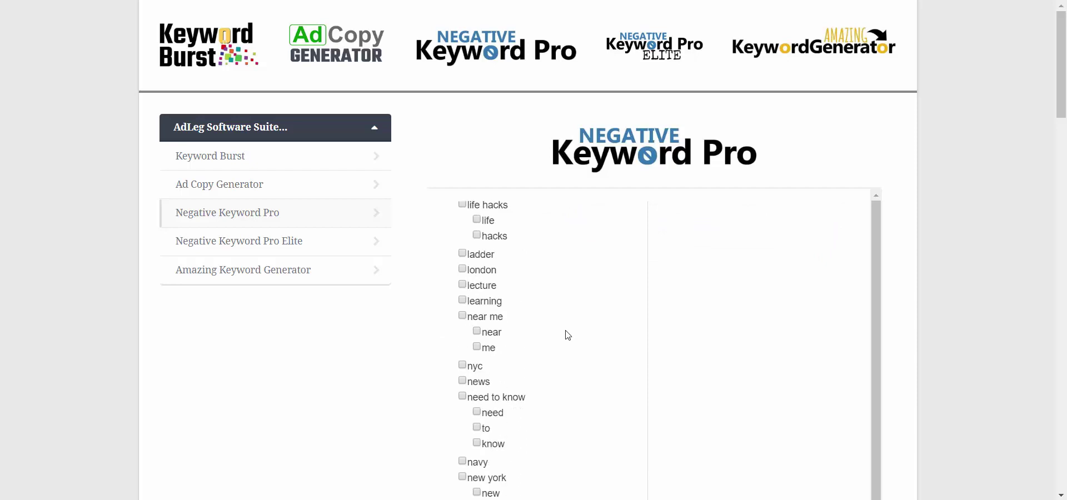